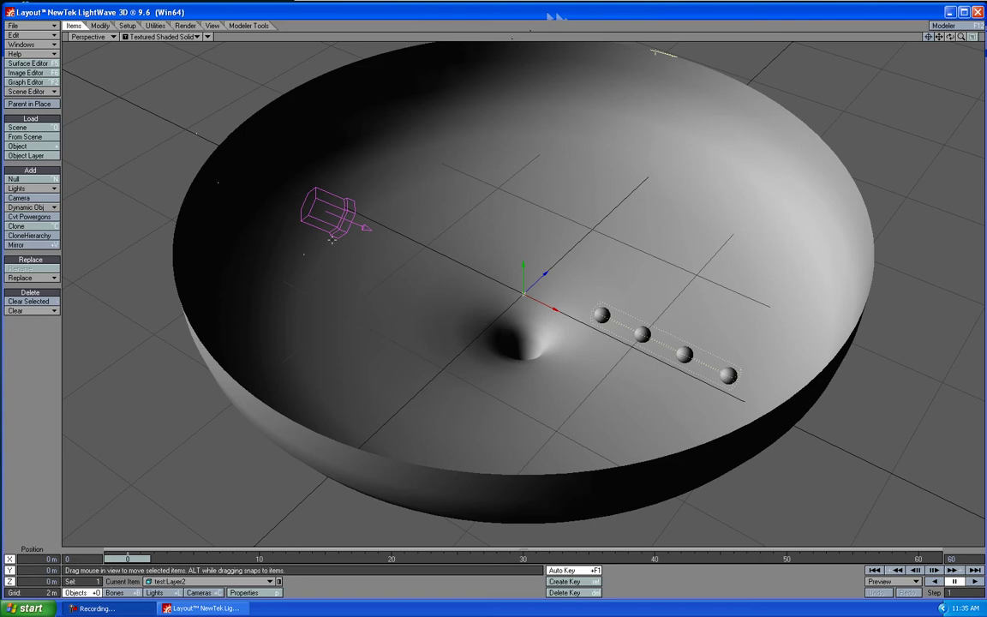
# Make the bowl layer test:Layer1 current and add a Collision dynamic to it
pyautogui.click(195, 579)
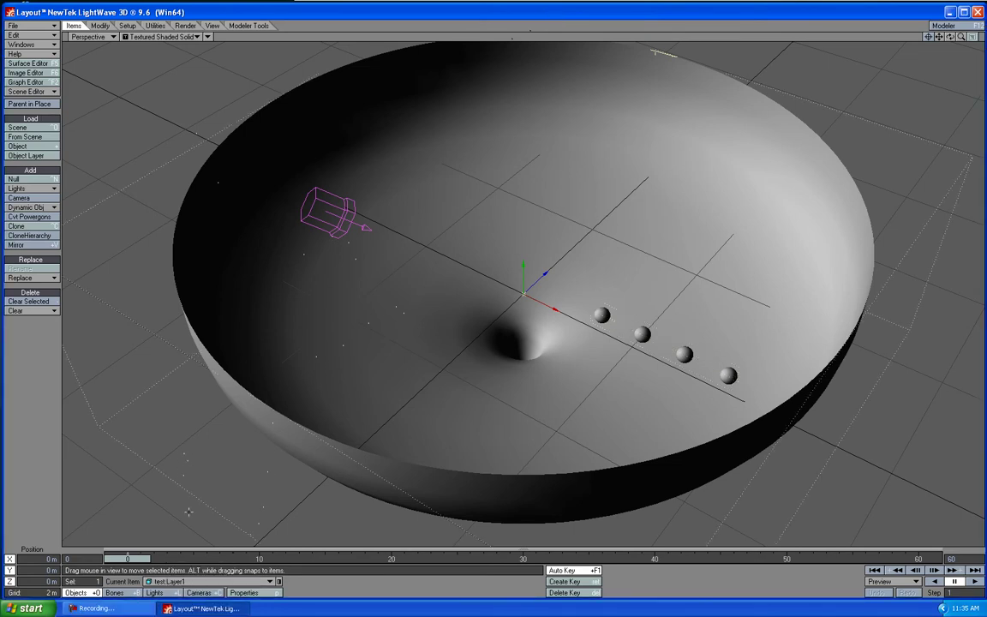
pyautogui.click(215, 521)
pyautogui.click(244, 592)
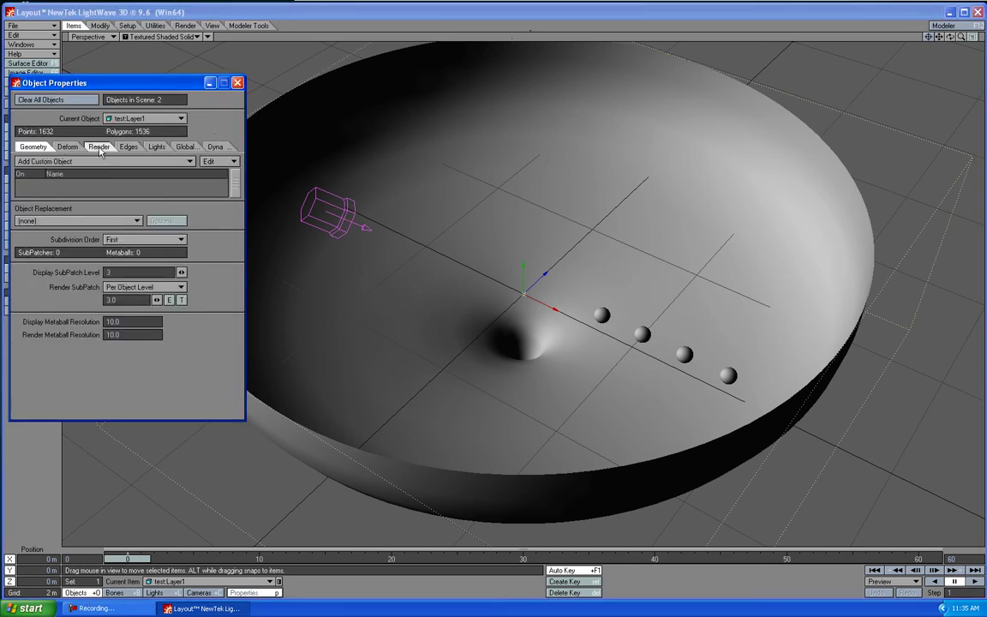
pyautogui.click(221, 150)
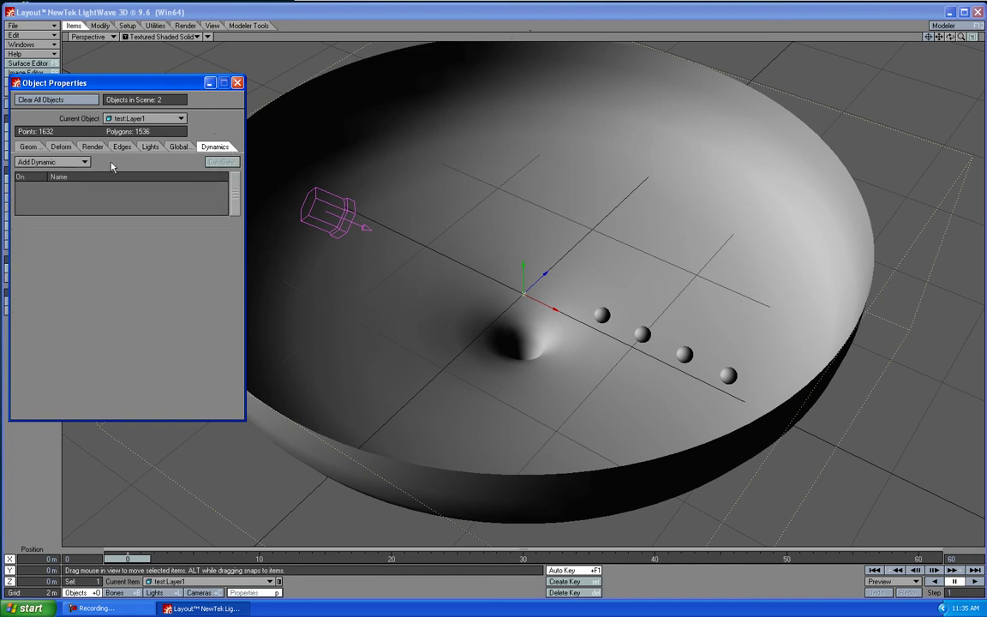
pyautogui.click(73, 162)
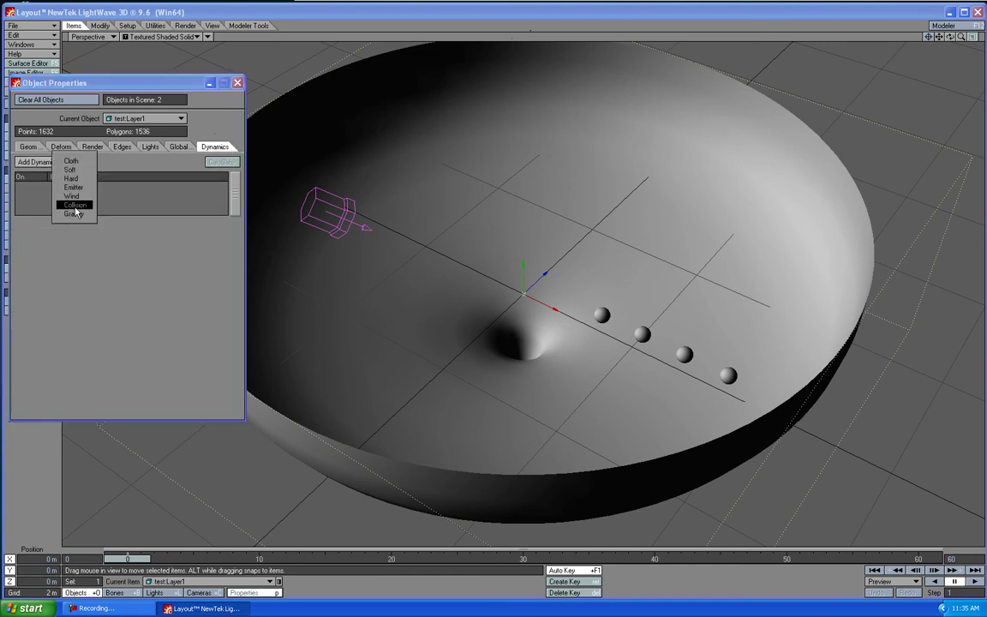
pyautogui.click(74, 205)
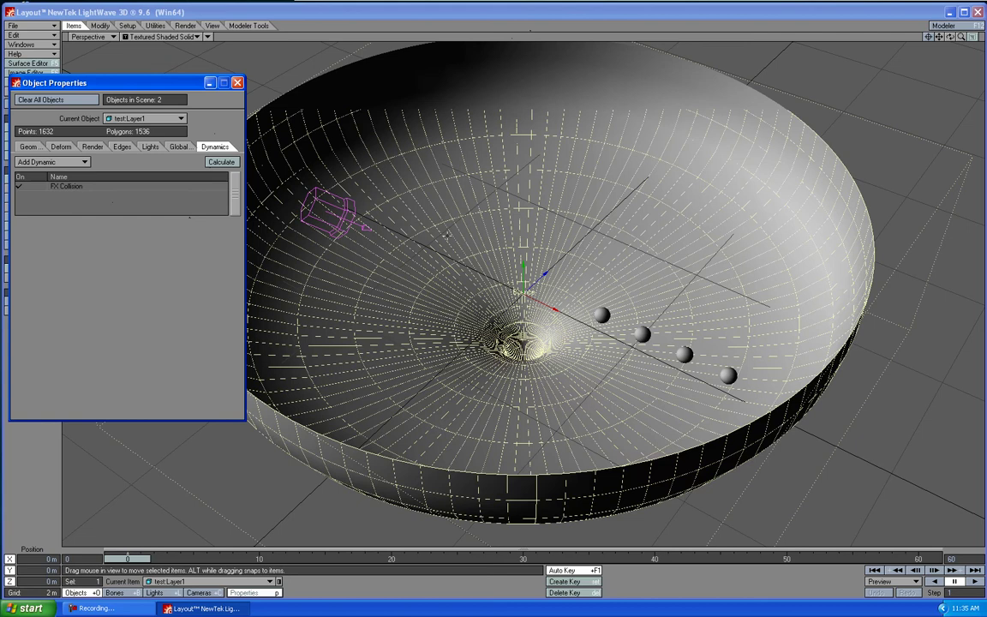
pyautogui.moveTo(156, 83); pyautogui.dragTo(173, 57)
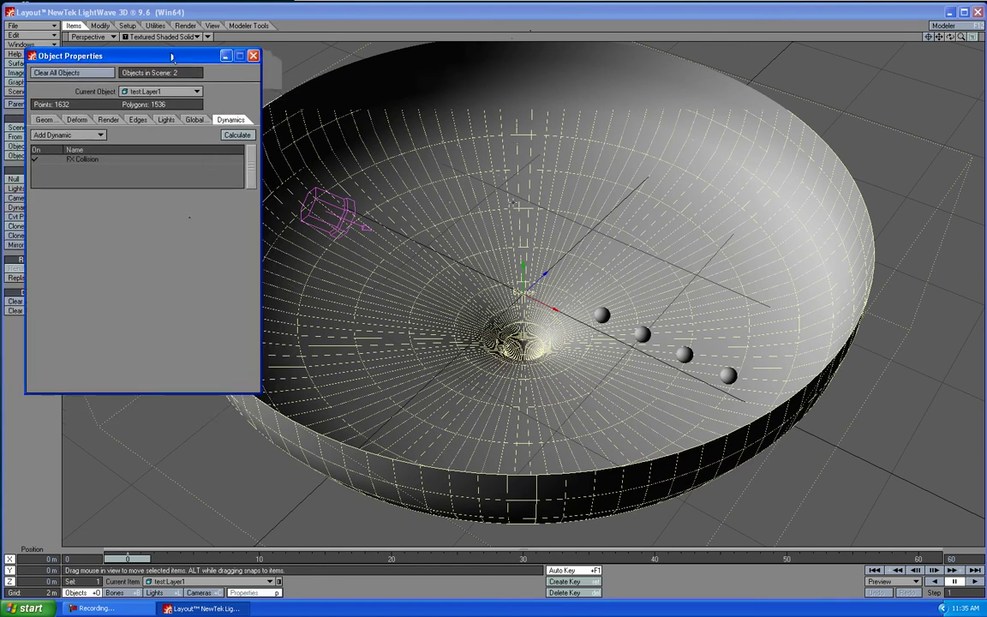
# Set the FX Collision to 50% bounce power, Object-Advanced type and 5% roughness
pyautogui.click(102, 157)
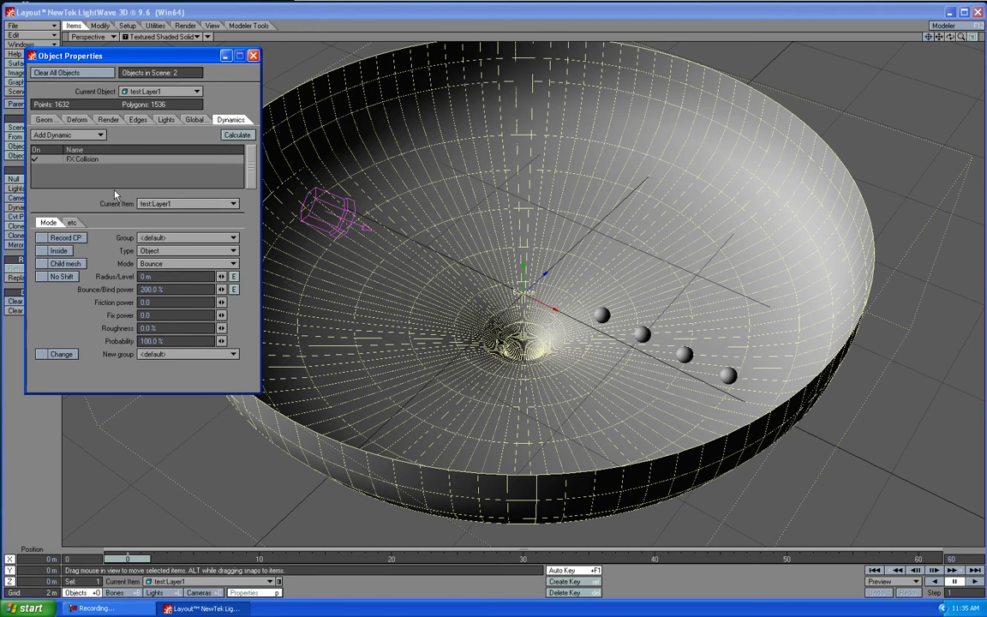
pyautogui.click(178, 290)
pyautogui.write('50')
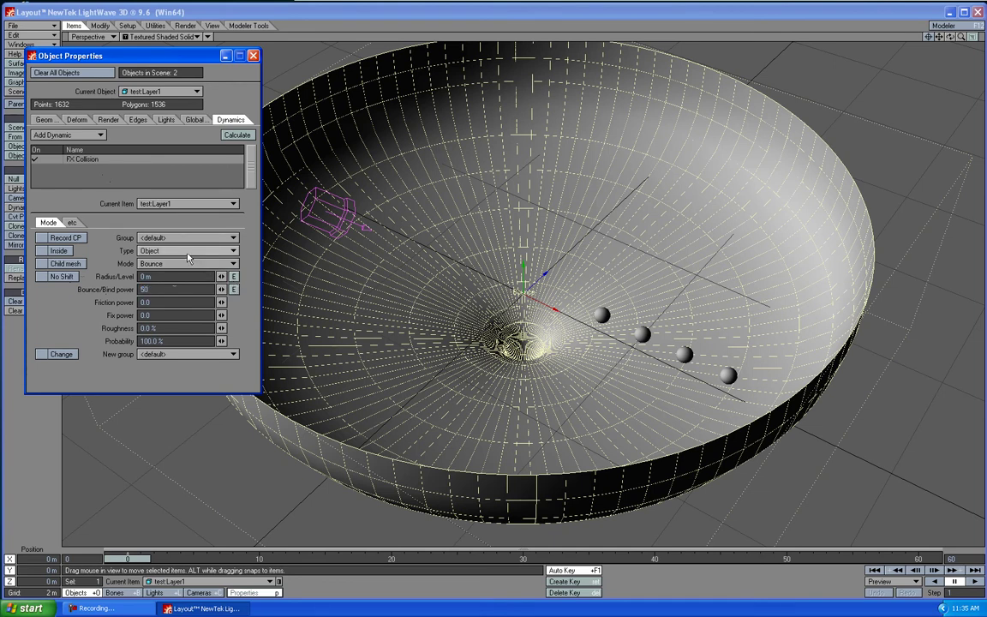
pyautogui.click(157, 251)
pyautogui.click(158, 275)
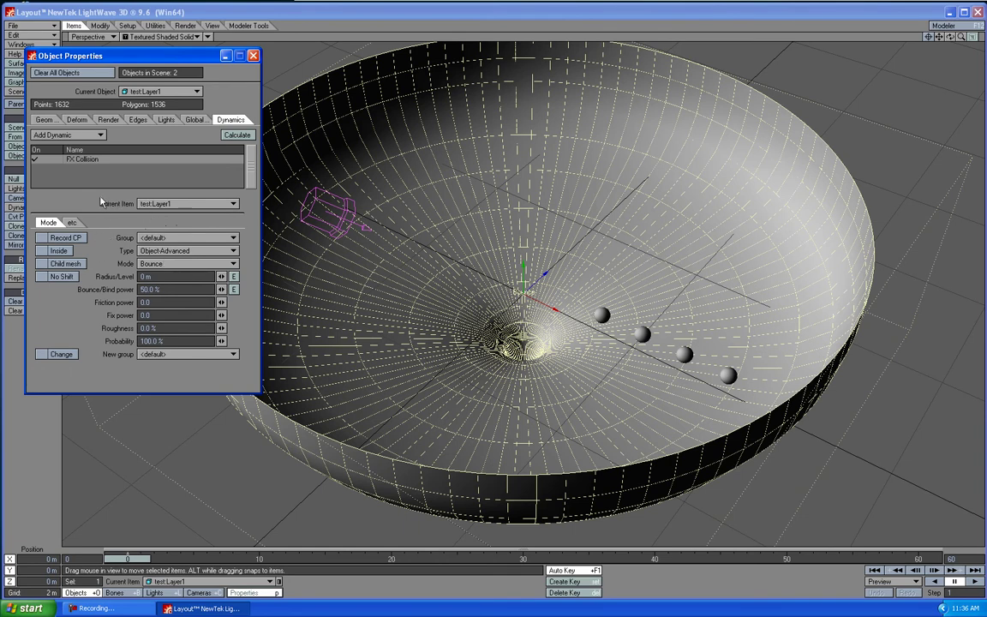
pyautogui.click(162, 326)
pyautogui.write('5')
pyautogui.press('Return')
# Switch to the balls object test:Layer2 and add a HardFX hard-body dynamic
pyautogui.click(161, 93)
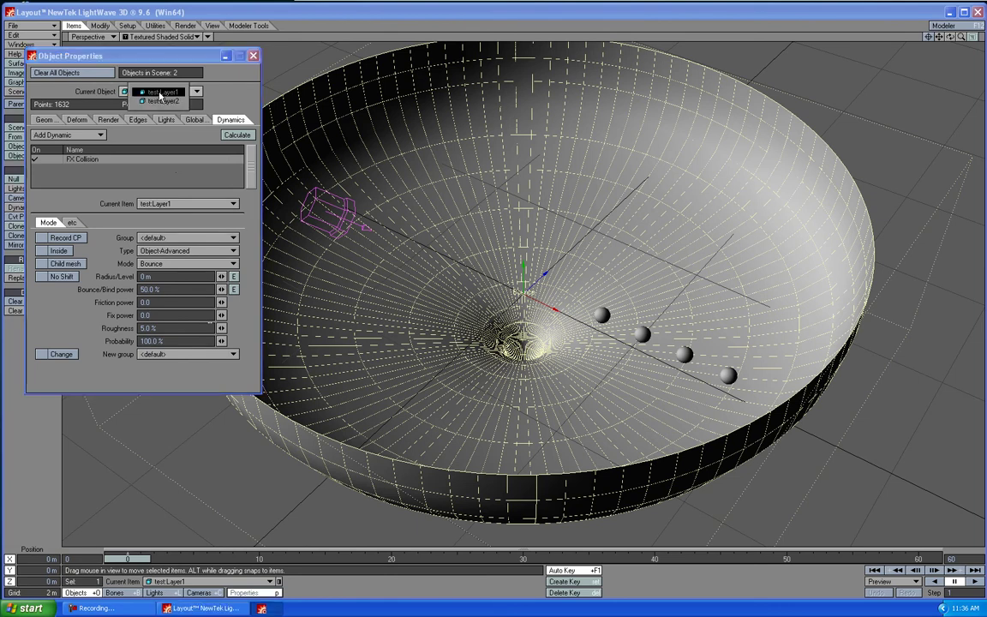
pyautogui.click(164, 102)
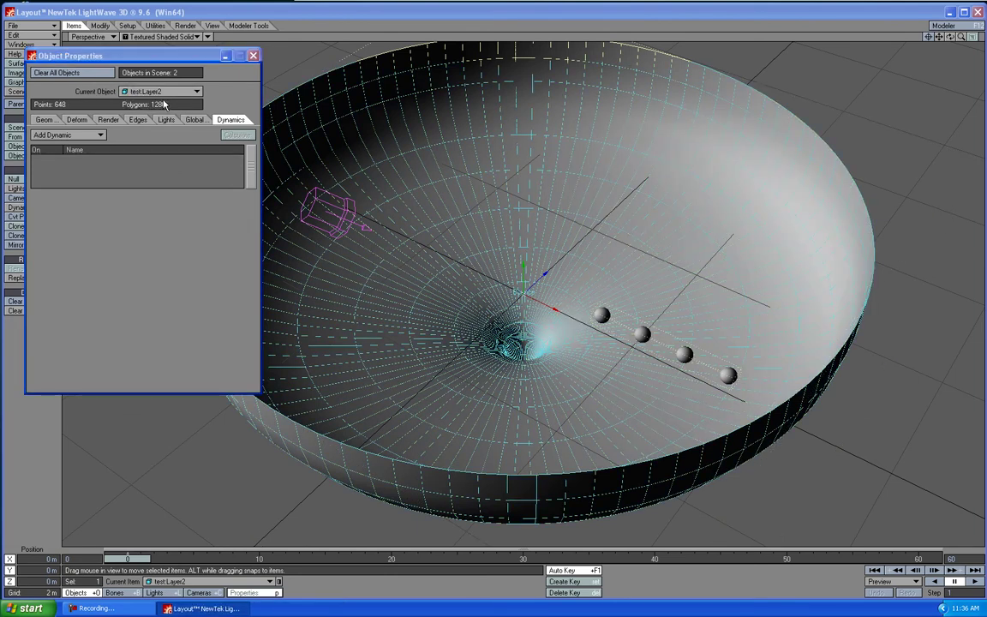
pyautogui.click(90, 135)
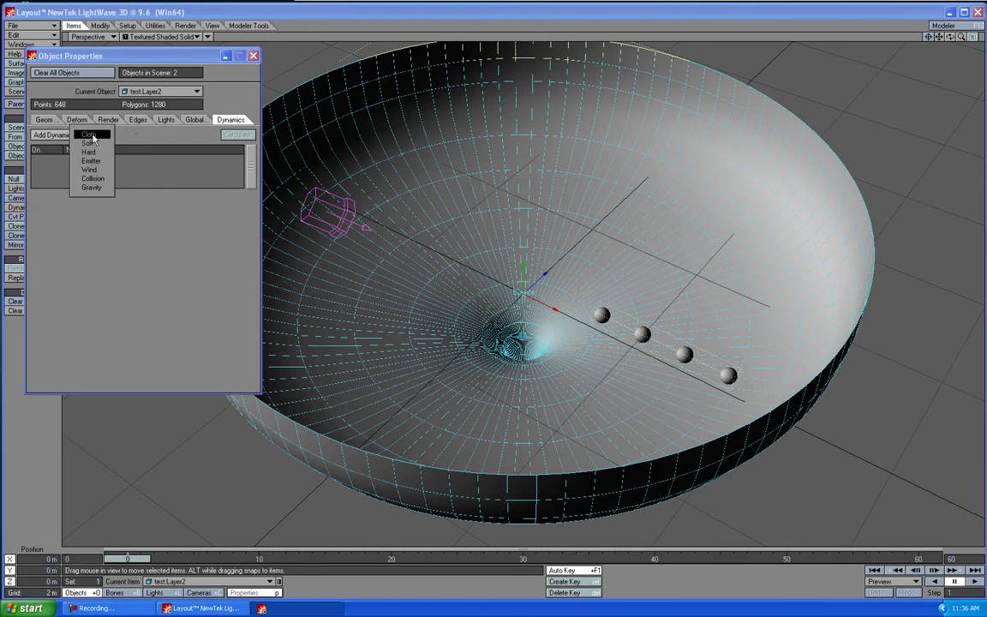
pyautogui.click(91, 152)
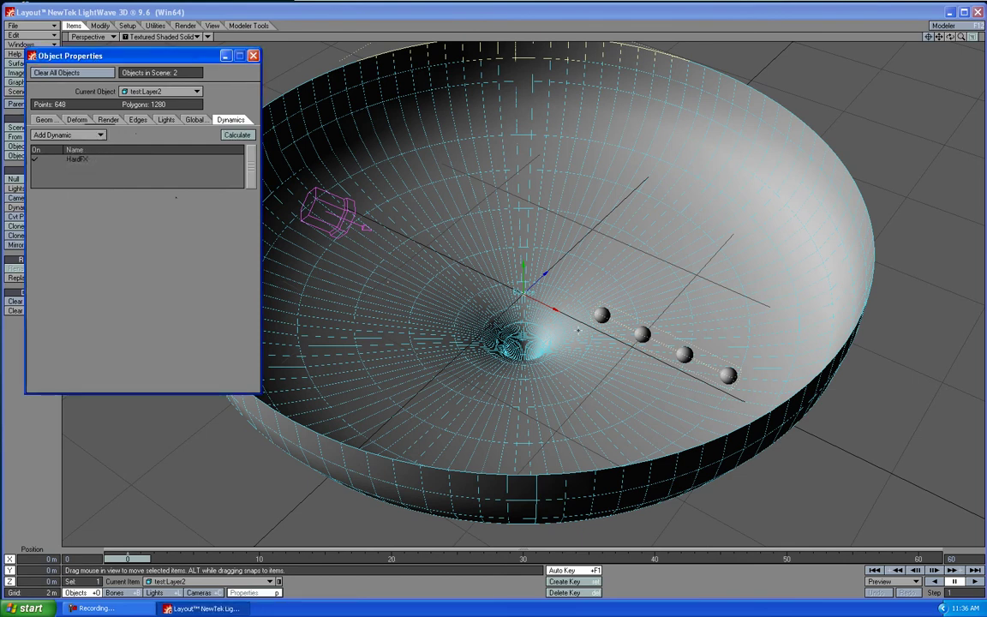
# In HardFX Basic, set weight 2, resistance 0 and gravity -400
pyautogui.click(97, 161)
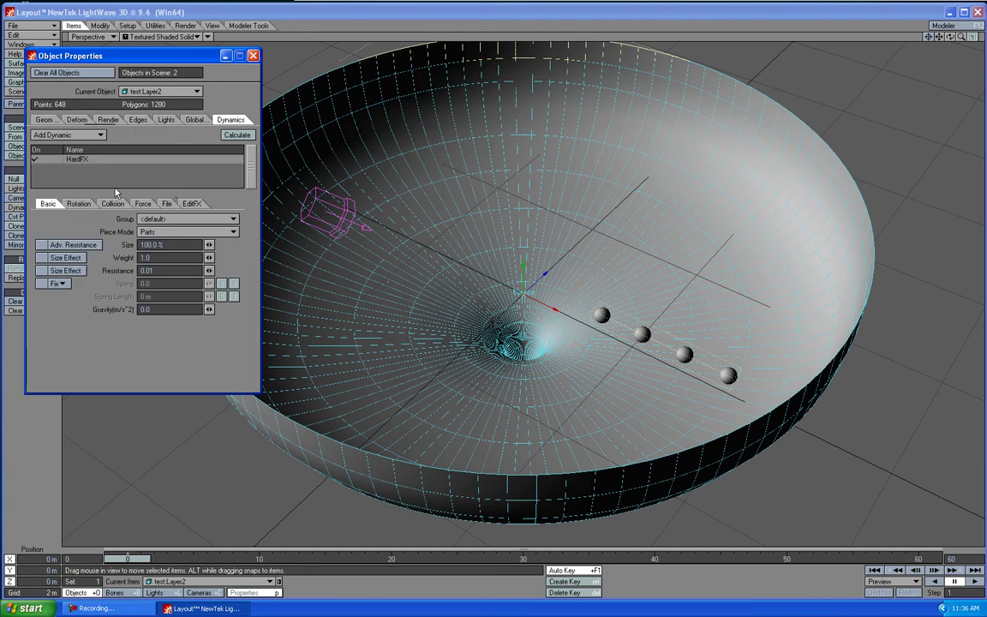
pyautogui.click(174, 258)
pyautogui.write('2')
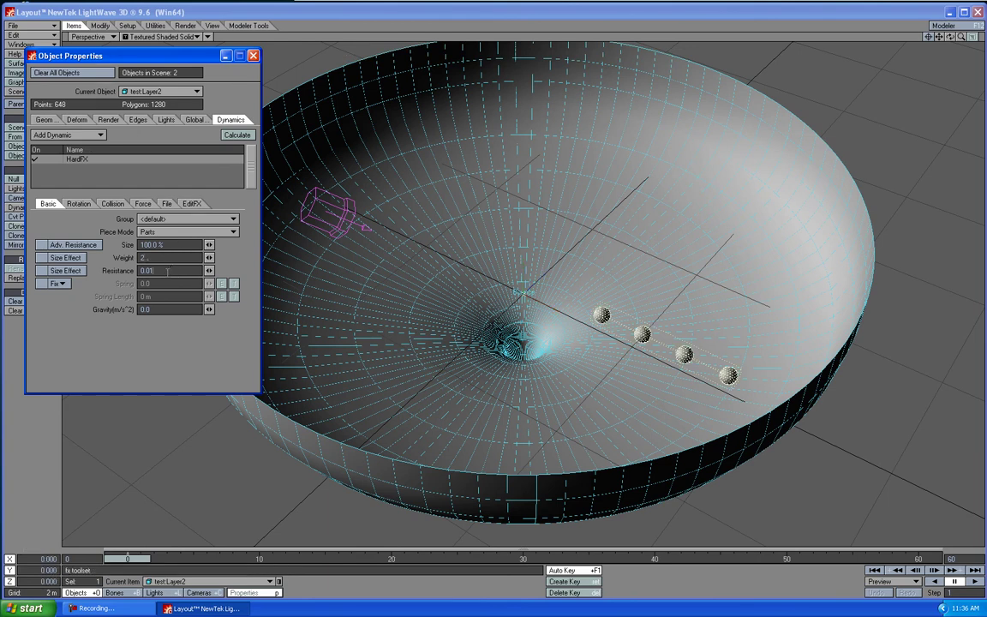
pyautogui.press('Tab')
pyautogui.write('0')
pyautogui.press('Tab')
pyautogui.write('-40')
# Make the balls roll on impact with spin resistance set to 0
pyautogui.click(78, 203)
pyautogui.click(168, 219)
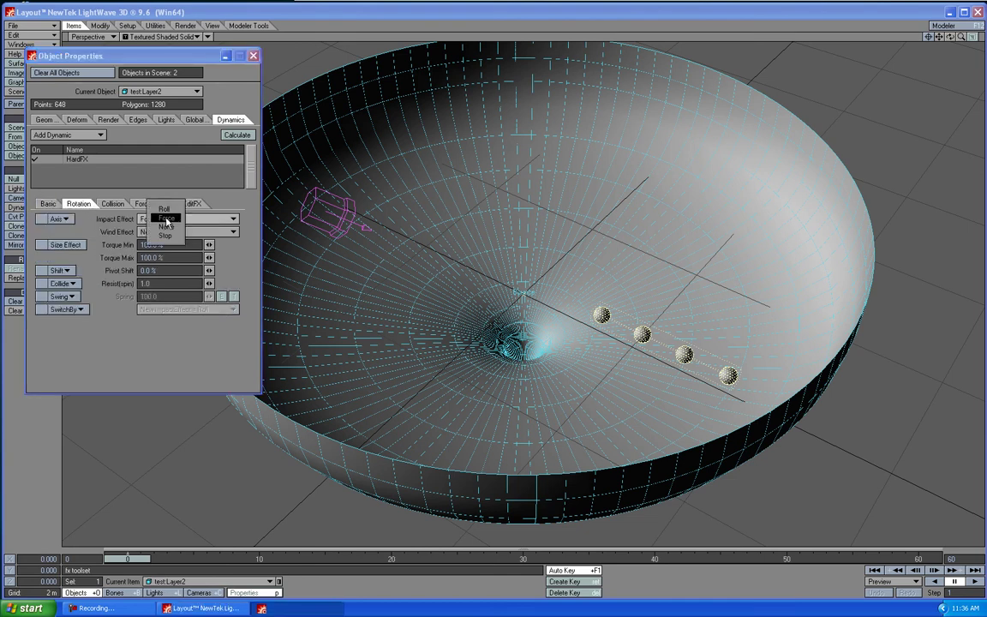
pyautogui.click(169, 211)
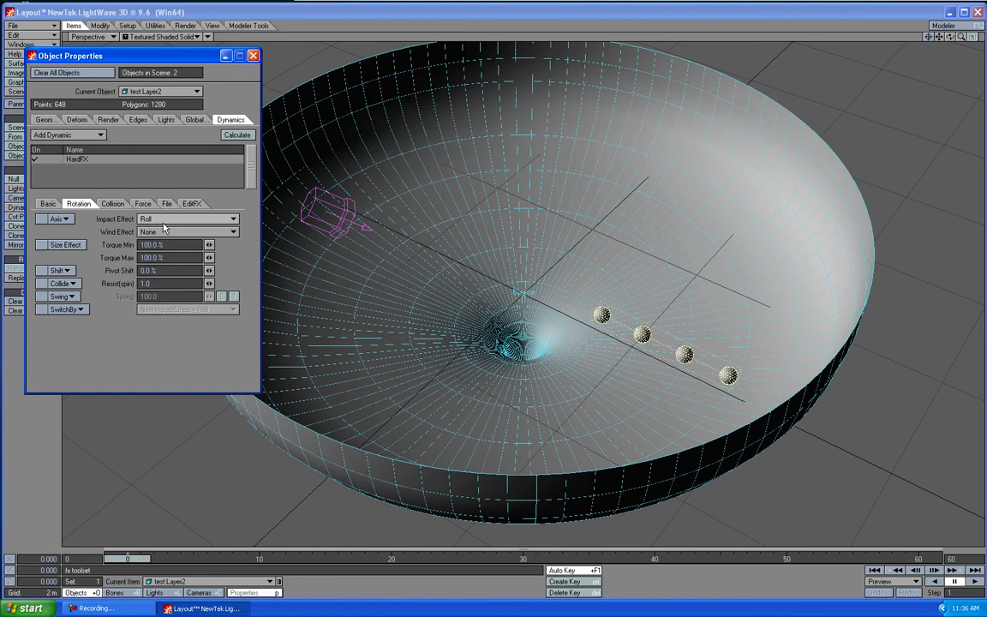
pyautogui.click(158, 281)
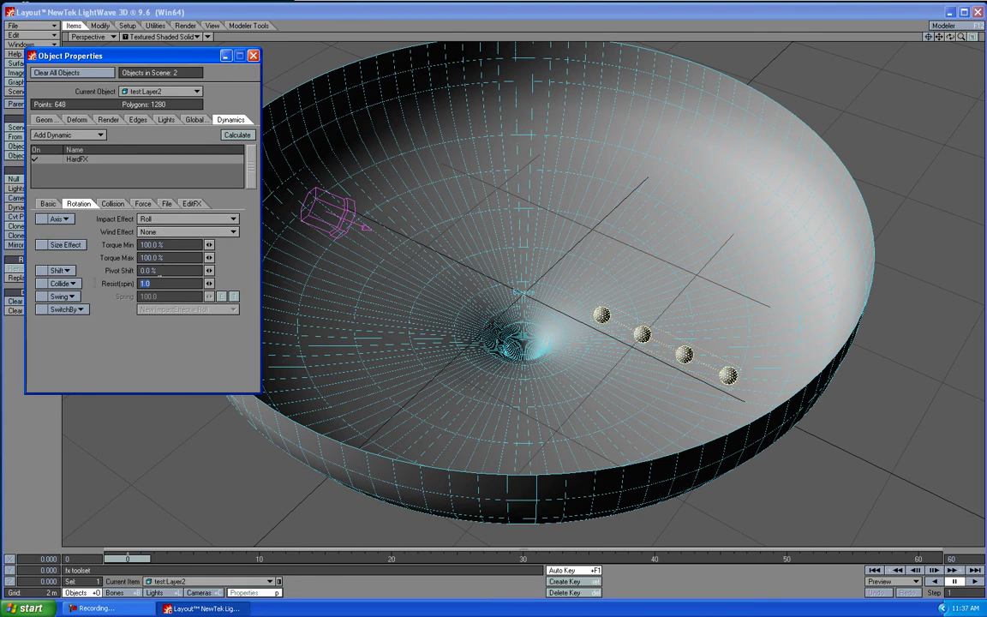
pyautogui.write('0')
pyautogui.press('Return')
# Set collision, self-interaction and interaction to Sphere with a 50% bounce
pyautogui.click(116, 204)
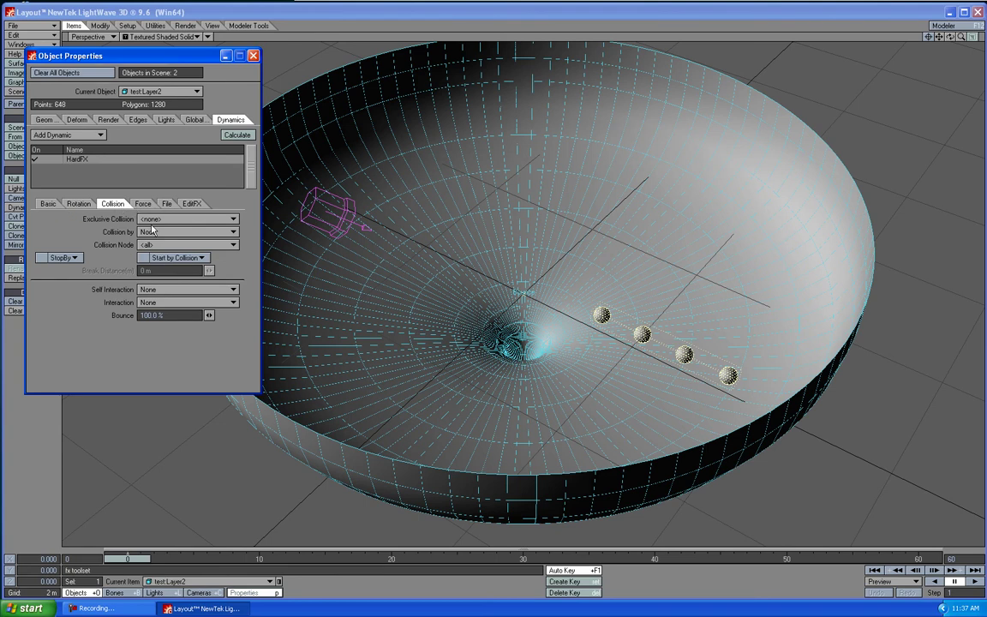
pyautogui.click(152, 229)
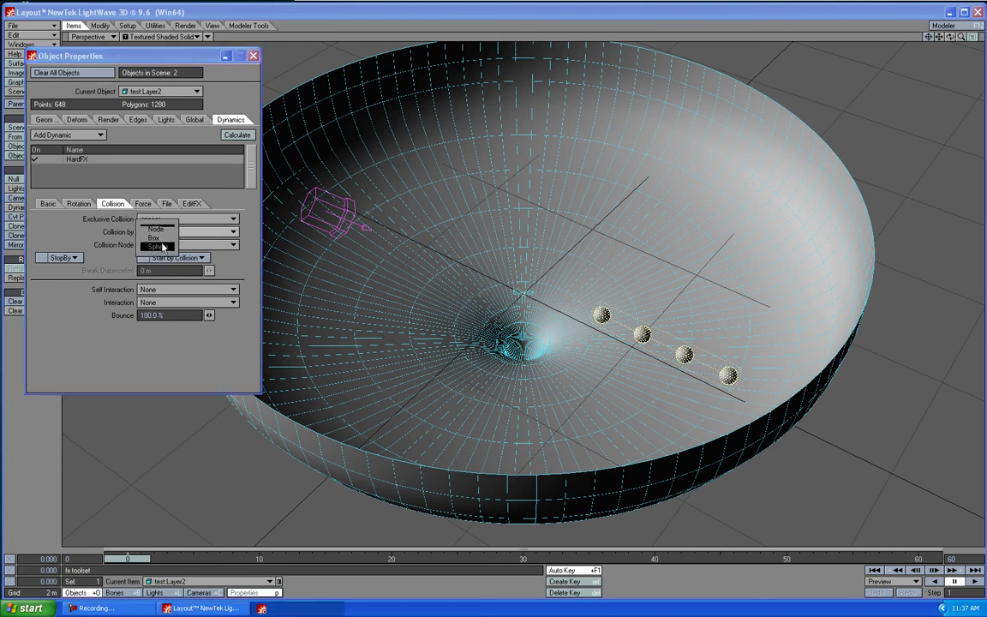
pyautogui.click(162, 246)
pyautogui.click(158, 291)
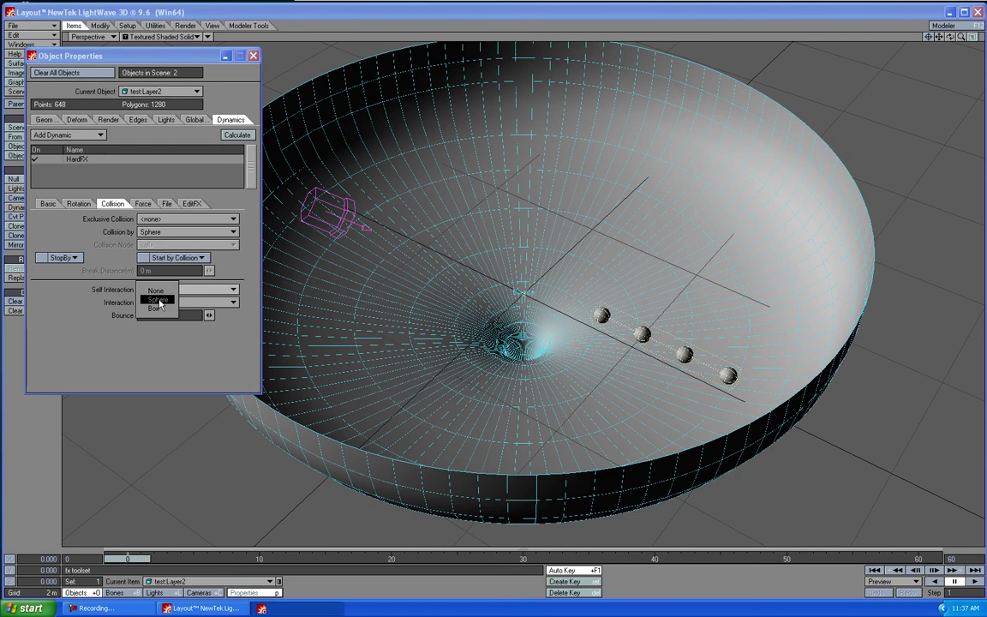
pyautogui.click(158, 300)
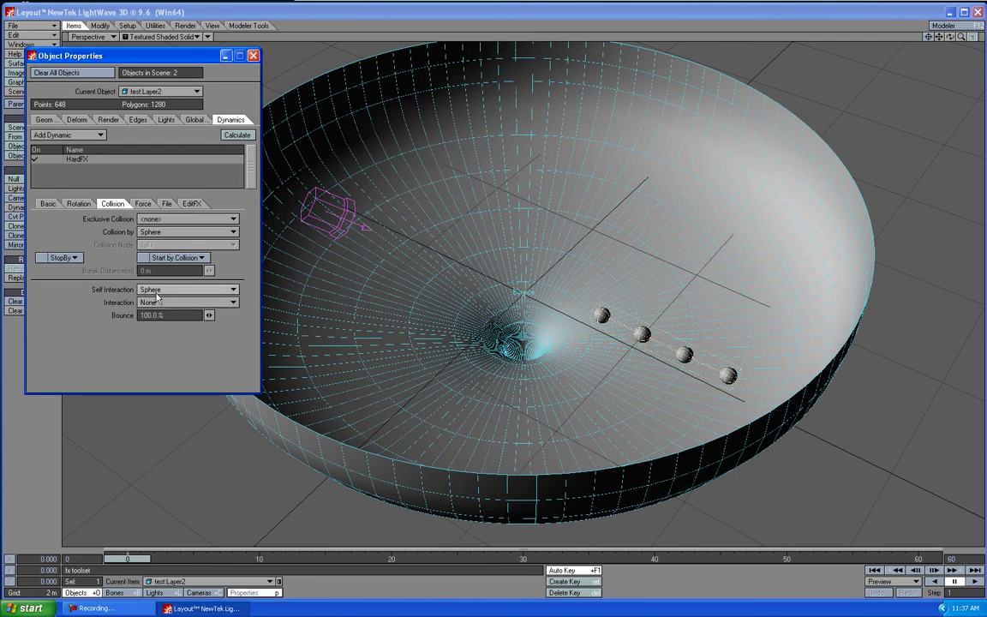
pyautogui.click(152, 301)
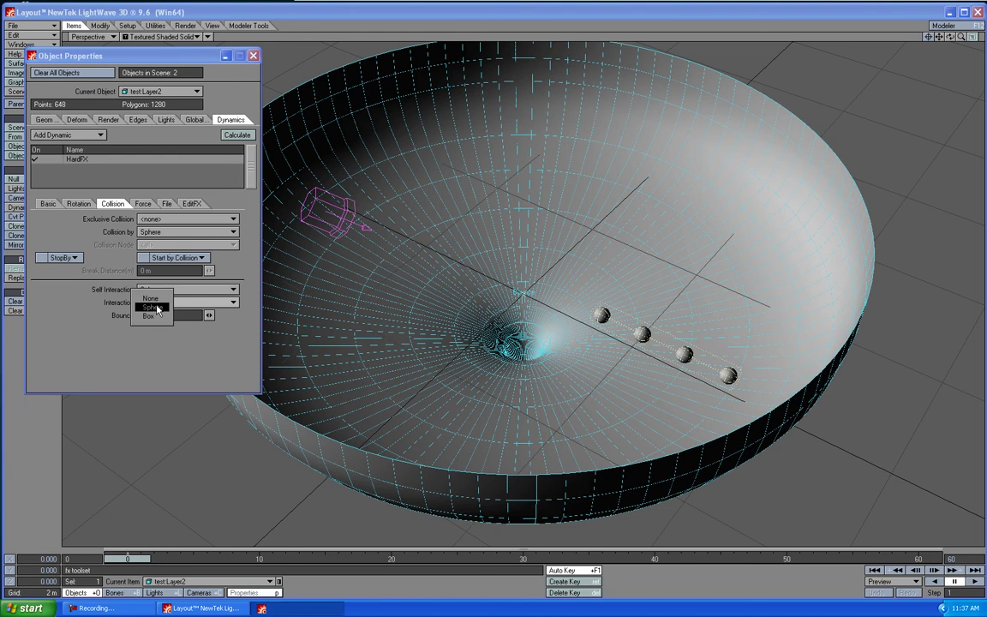
pyautogui.click(157, 309)
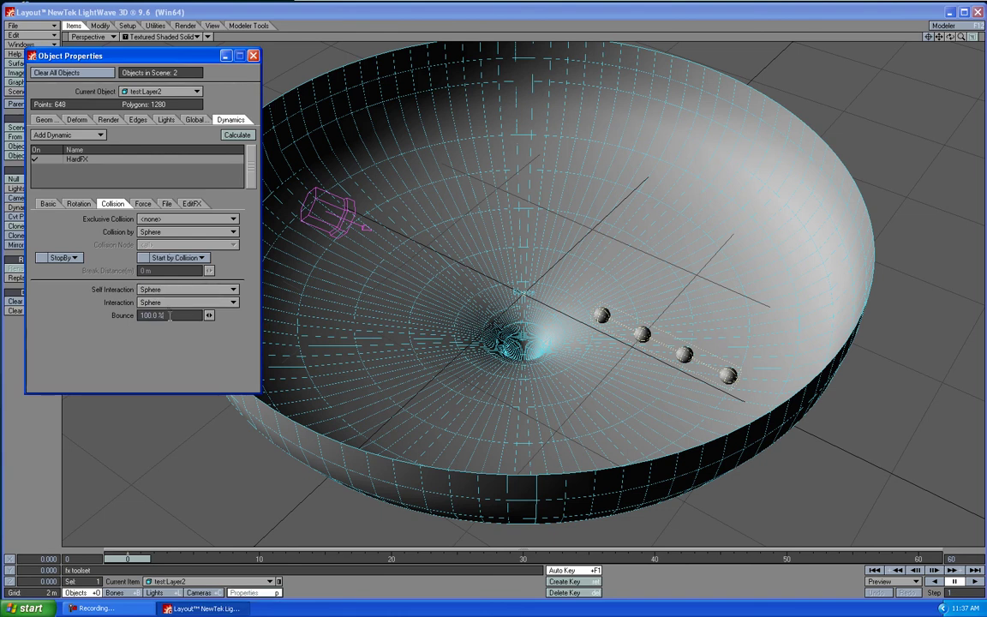
pyautogui.click(170, 315)
pyautogui.press('Return')
pyautogui.click(142, 203)
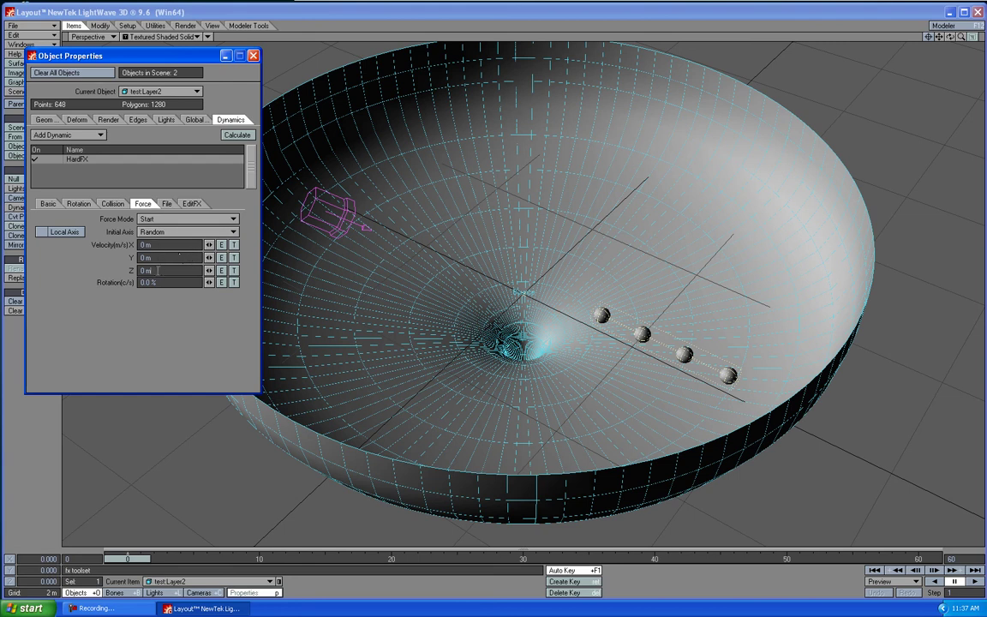
# Give the balls a starting Z velocity of 20 m
pyautogui.click(115, 272)
pyautogui.write('20')
pyautogui.press('Return')
# Calculate the dynamics and extend the scene end frame to 5000
pyautogui.moveTo(153, 56); pyautogui.dragTo(113, 49)
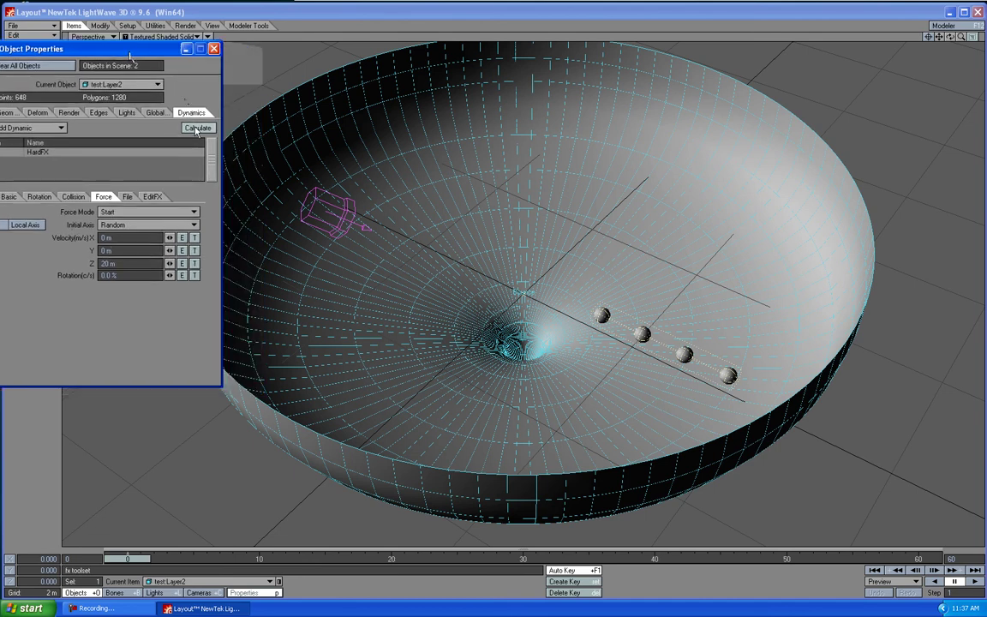
pyautogui.click(197, 127)
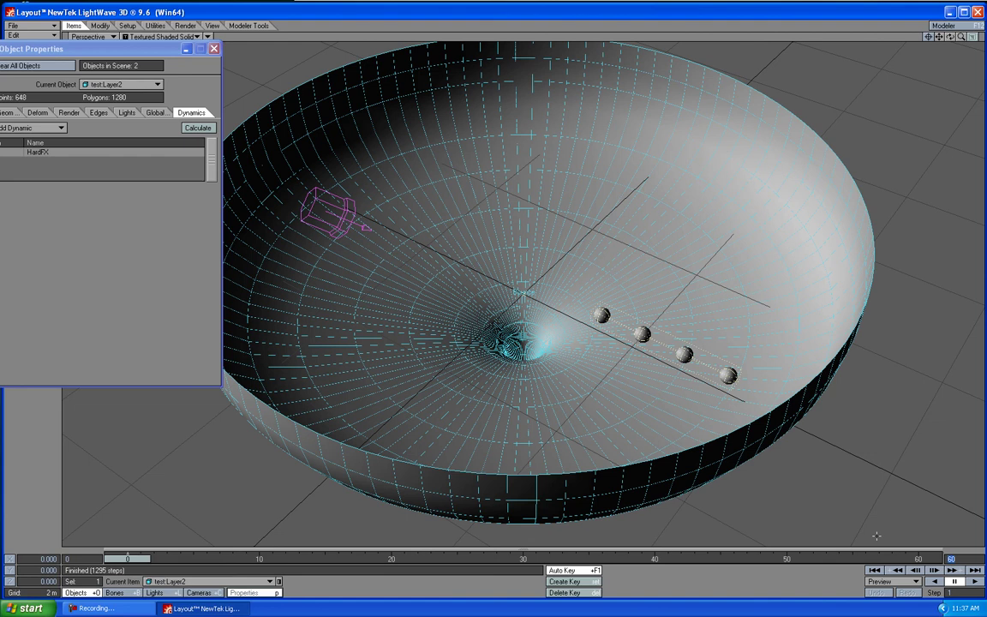
pyautogui.write('5000')
# Rerun the simulation, abort it, and bring up the bowl test:Layer1's FX Collision settings
pyautogui.click(197, 127)
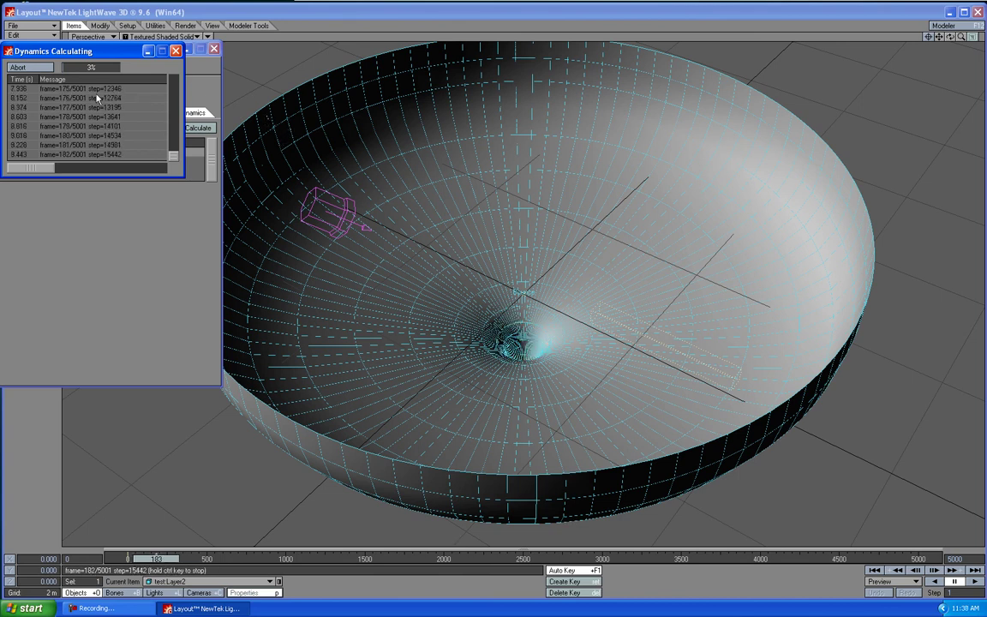
pyautogui.click(30, 66)
pyautogui.moveTo(144, 57); pyautogui.dragTo(217, 65)
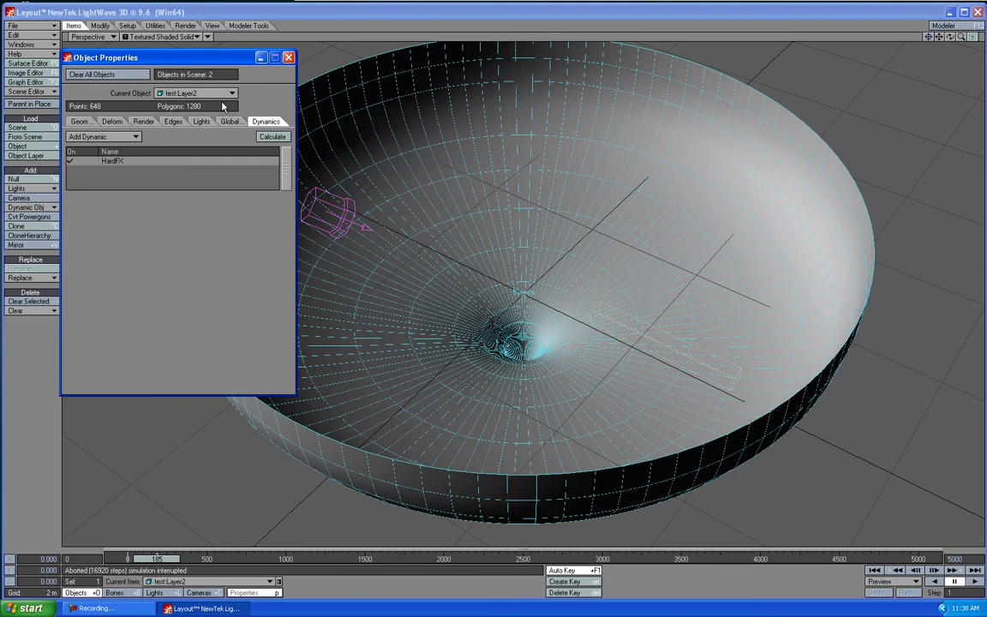
pyautogui.click(197, 93)
pyautogui.click(199, 84)
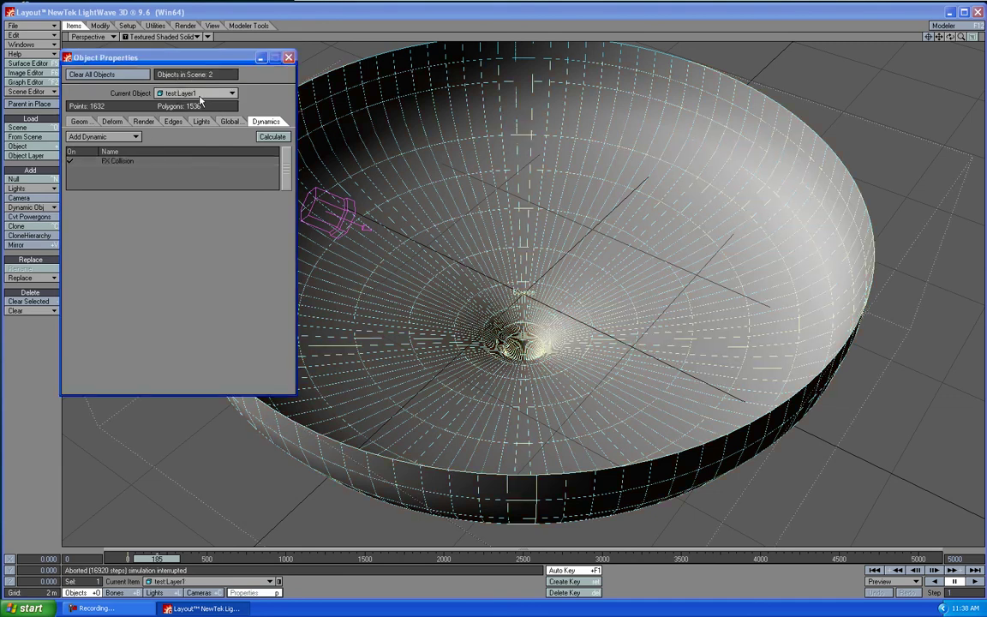
pyautogui.click(137, 162)
pyautogui.hotkey('shift', 'Tab')
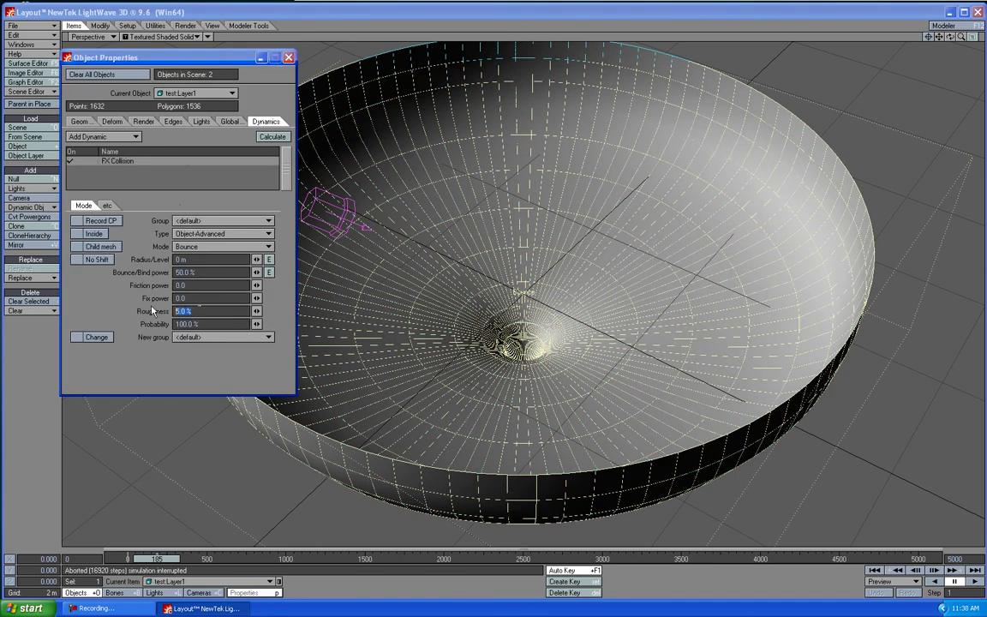
# Calculate the balls-in-bowl simulation, abort partway, rewind to frame 0 and play it back
pyautogui.click(272, 137)
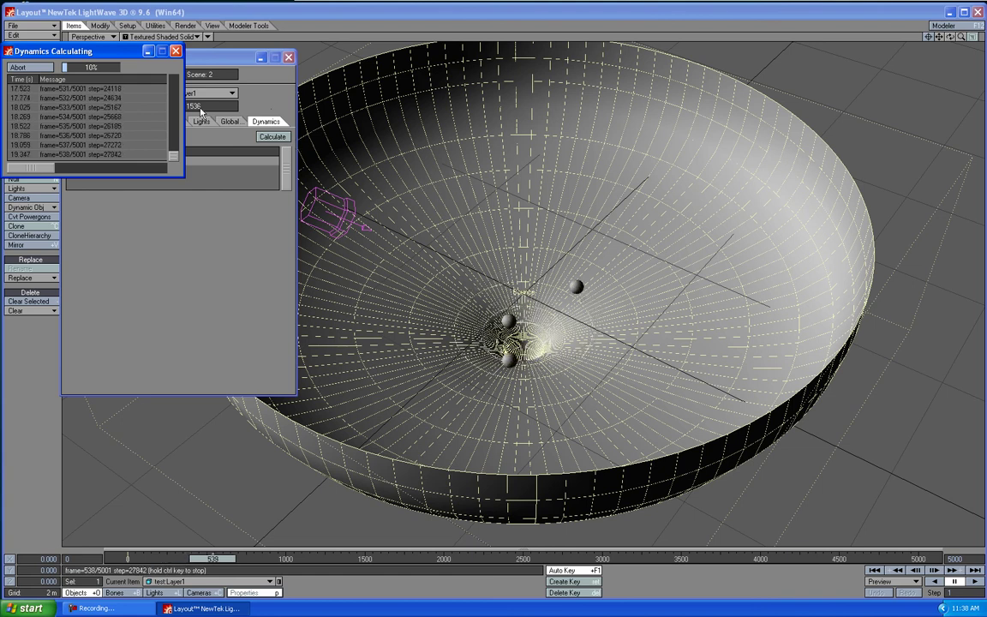
pyautogui.click(39, 68)
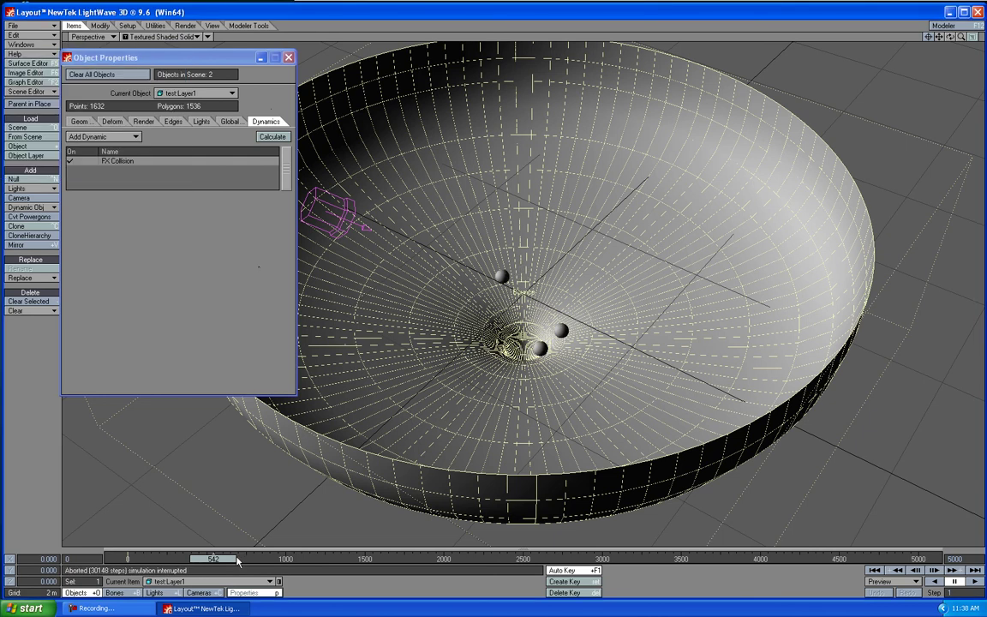
pyautogui.moveTo(238, 559); pyautogui.dragTo(129, 558)
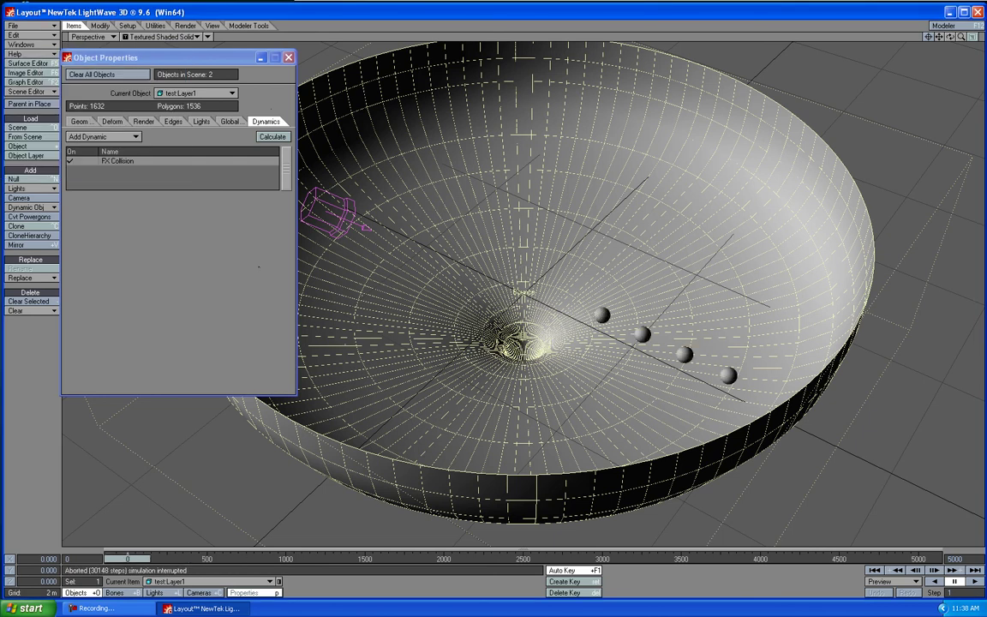
pyautogui.click(976, 582)
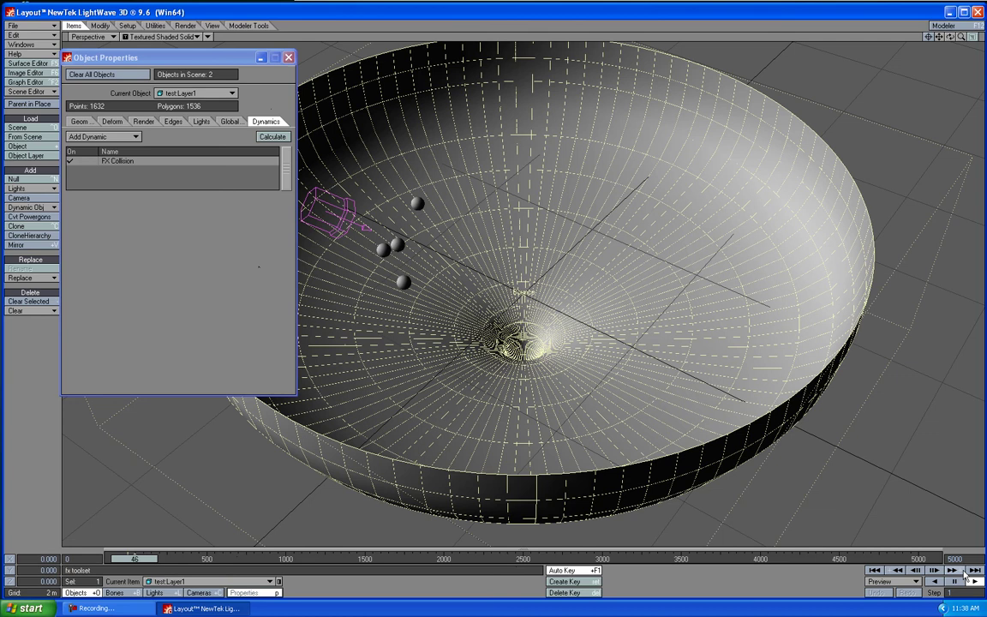